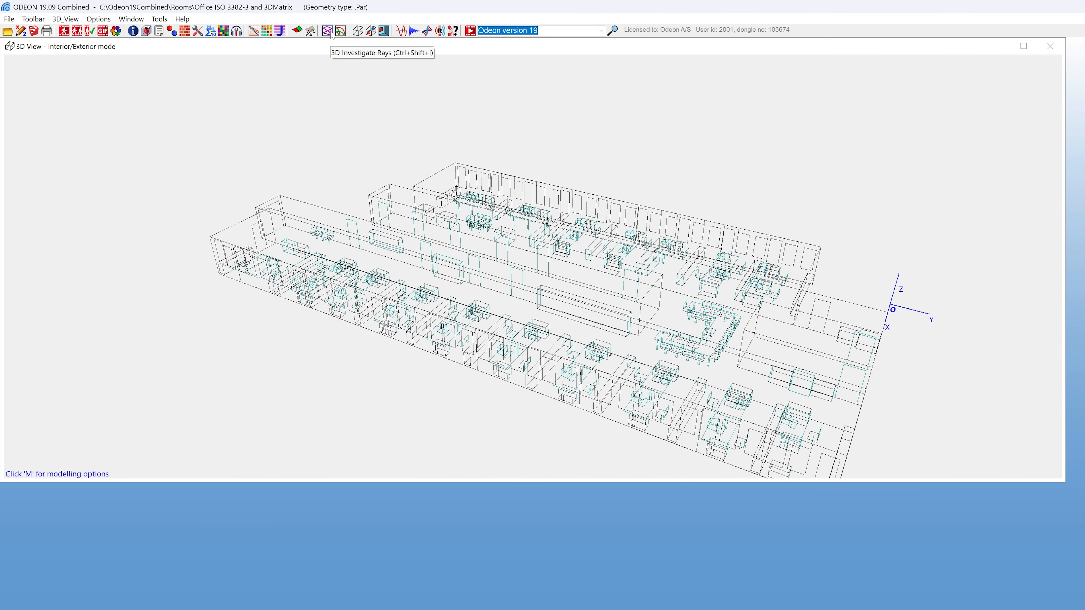
# Open 3D Investigate Rays for the office model and trace a ray from source P1 forward one reflection at a time
pyautogui.click(593, 68)
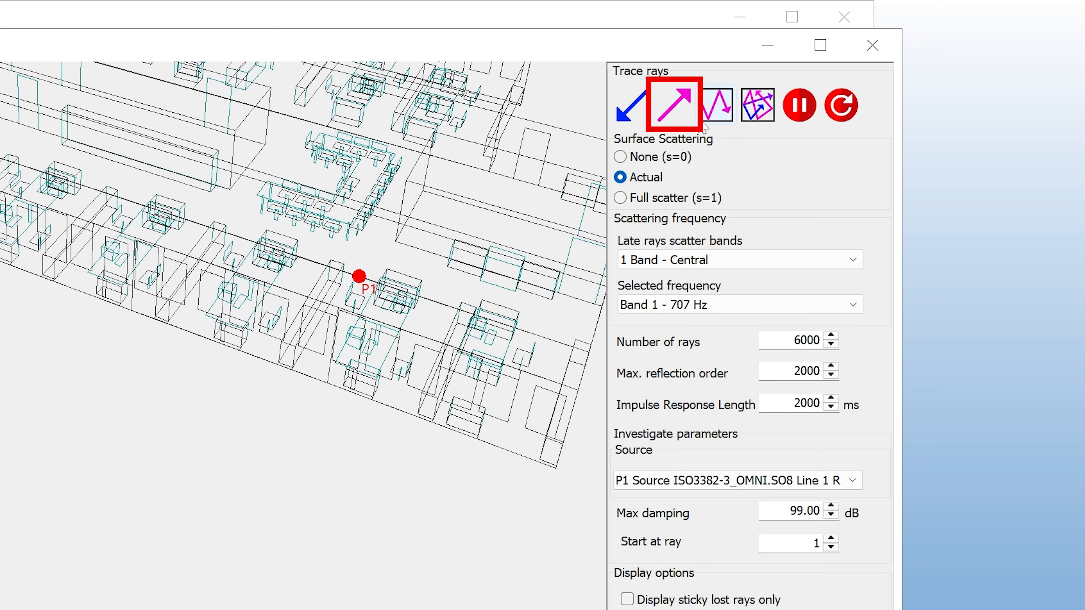
pyautogui.click(687, 116)
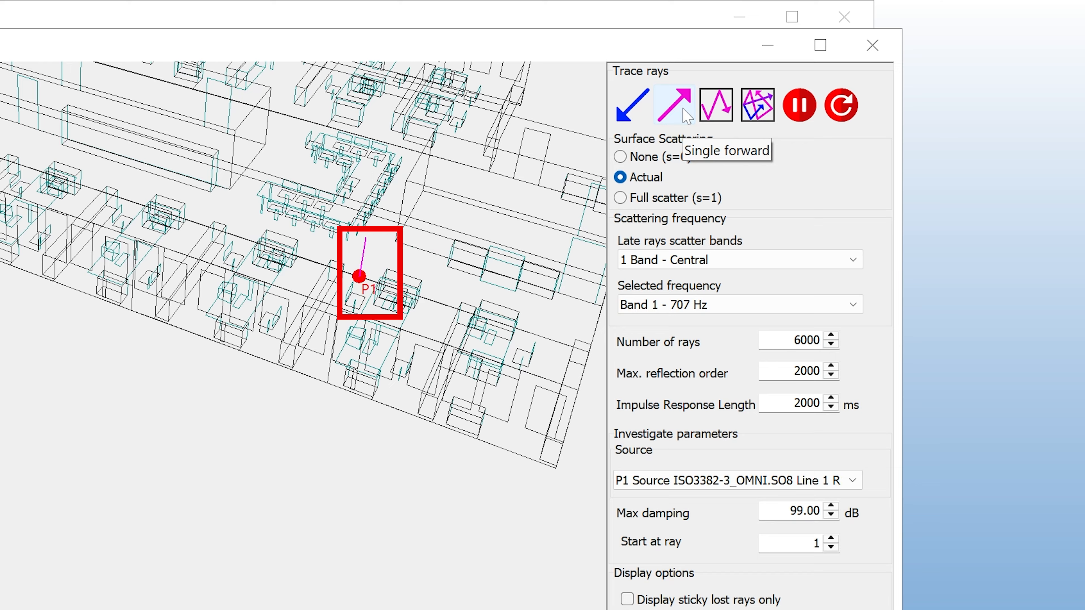
pyautogui.click(687, 116)
pyautogui.click(683, 109)
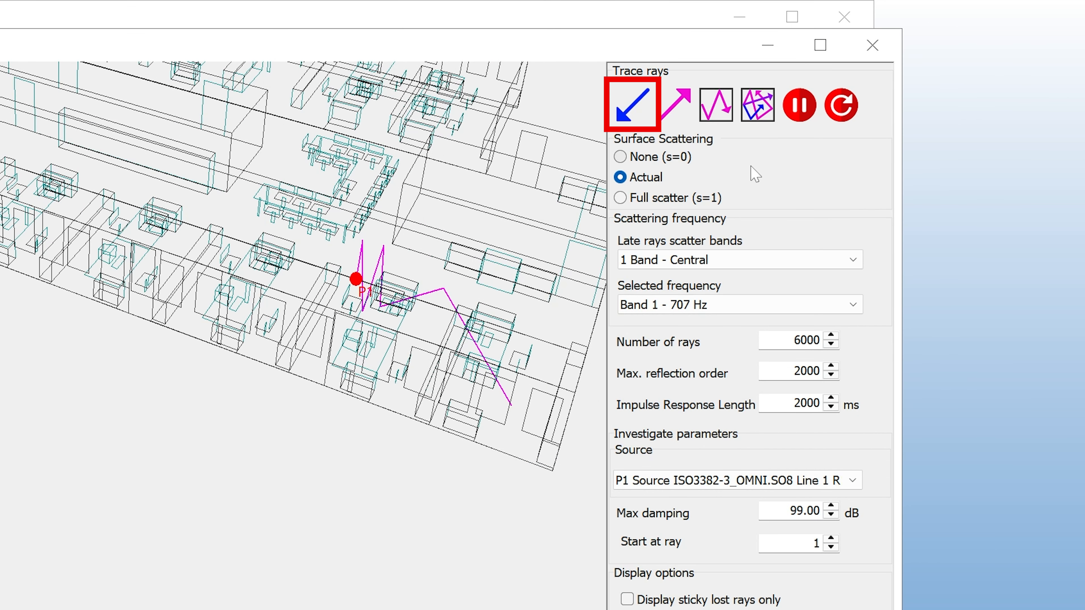
# Step the traced ray from source P1 back several reflections
pyautogui.click(650, 115)
pyautogui.click(651, 116)
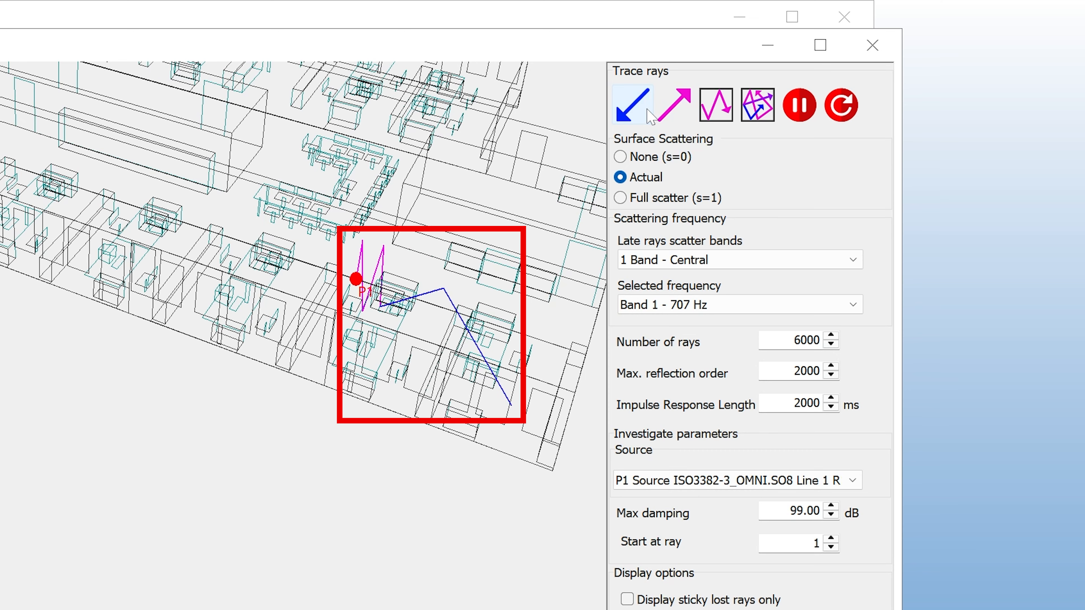
pyautogui.click(650, 115)
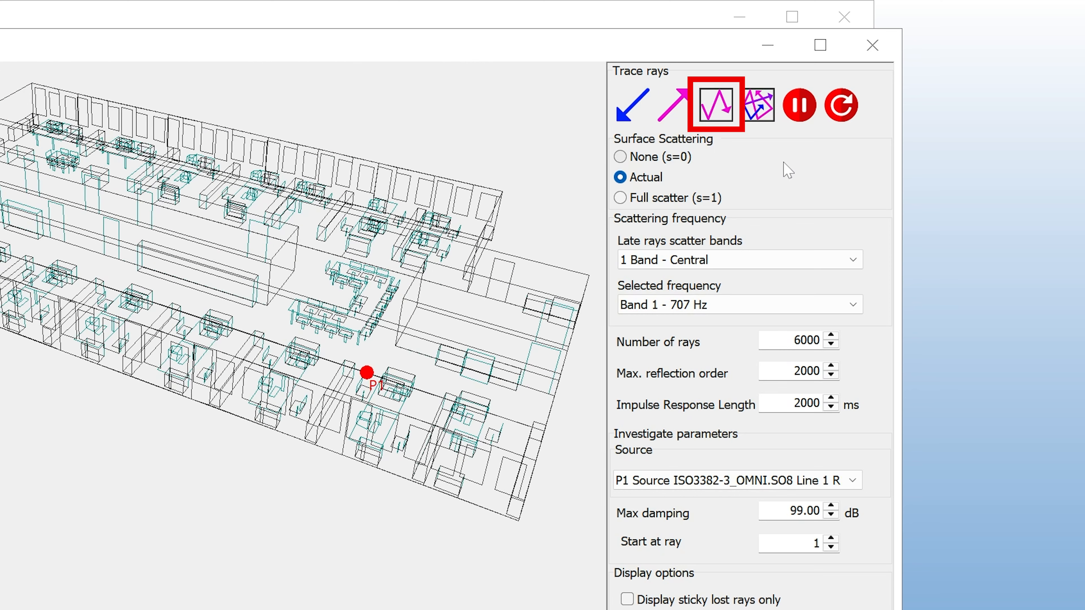
# Trace three complete single rays from source P1, one after another
pyautogui.click(722, 118)
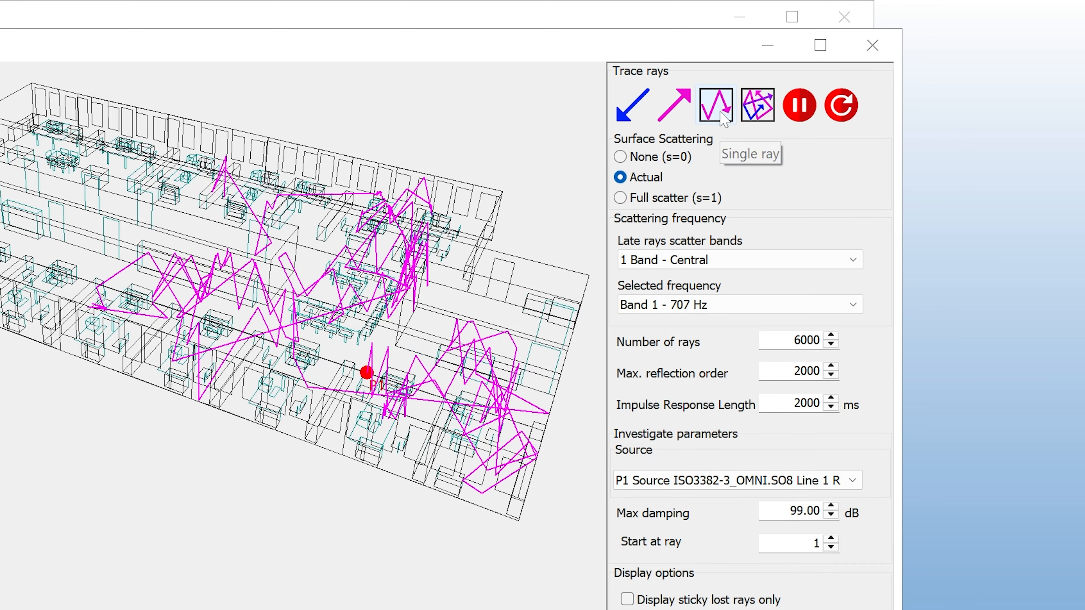
pyautogui.click(723, 118)
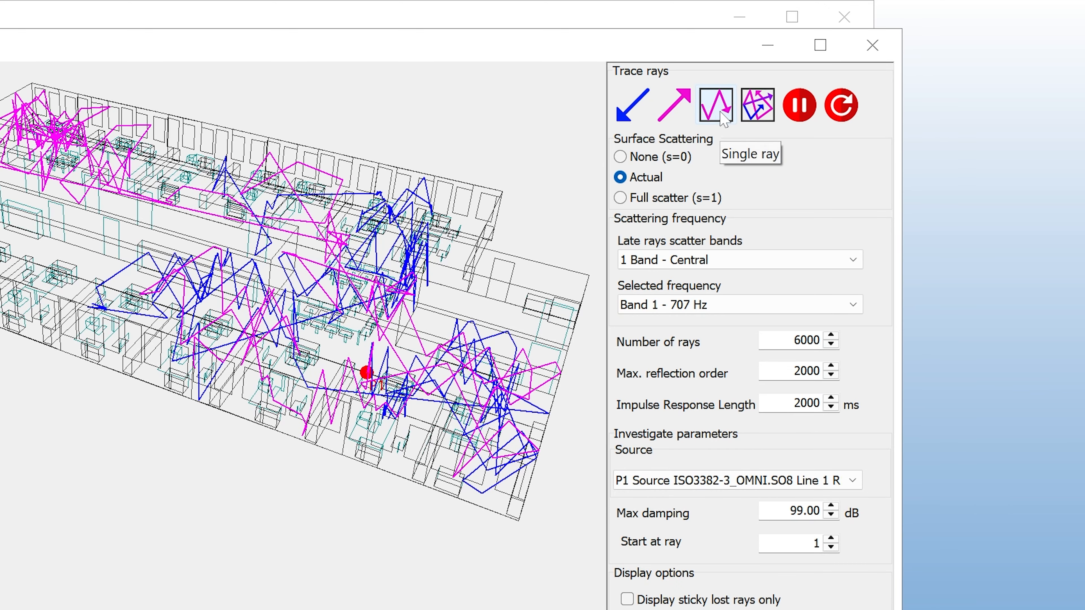
pyautogui.click(722, 119)
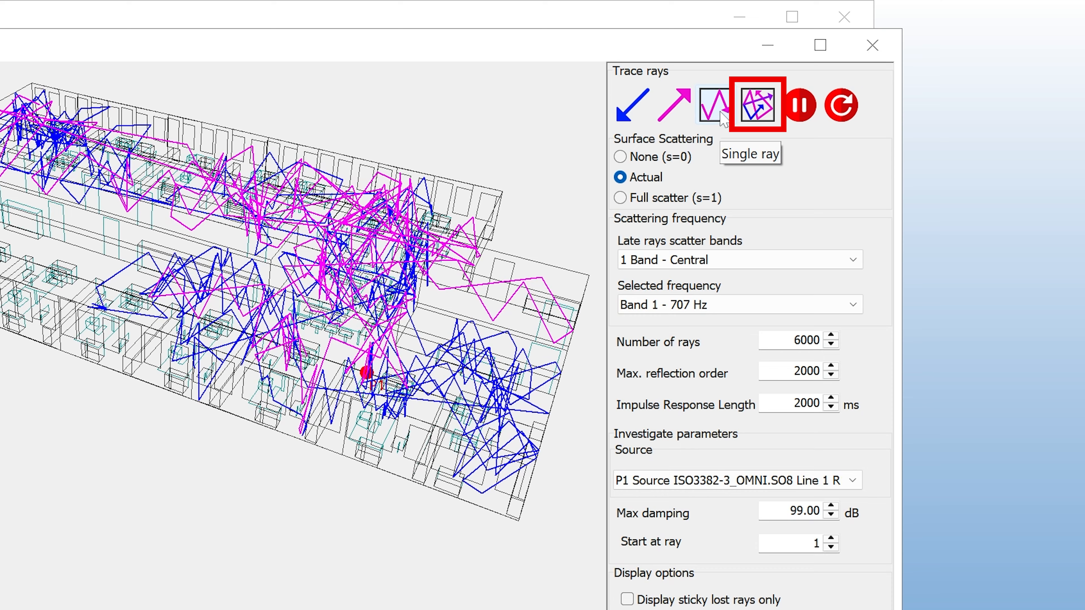
# Free-run the ray tracing from source P1 with a pause and resume, and reset the traced rays
pyautogui.click(758, 117)
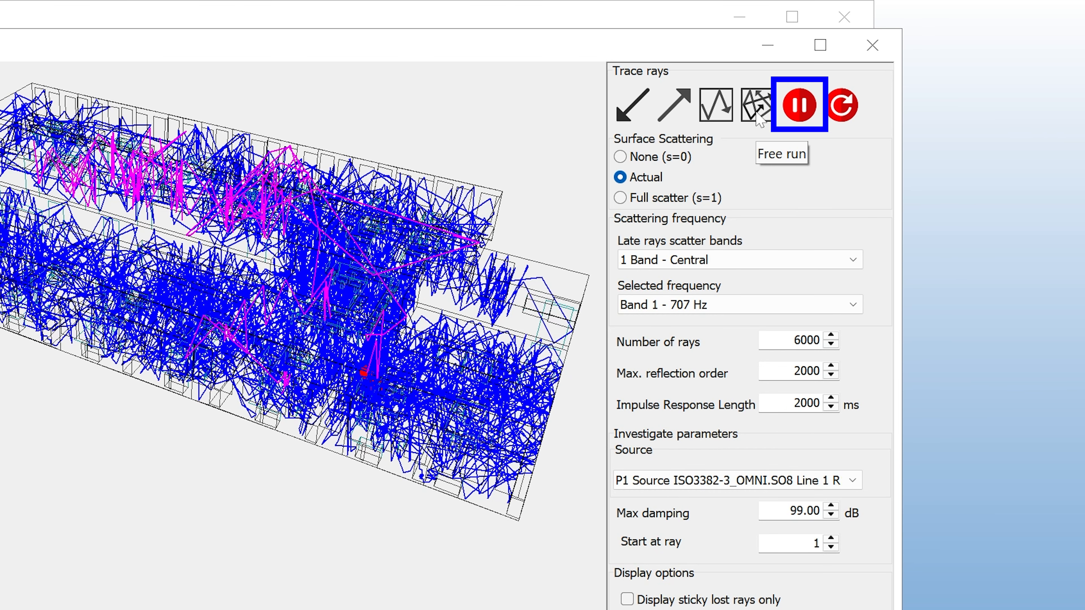
pyautogui.click(798, 111)
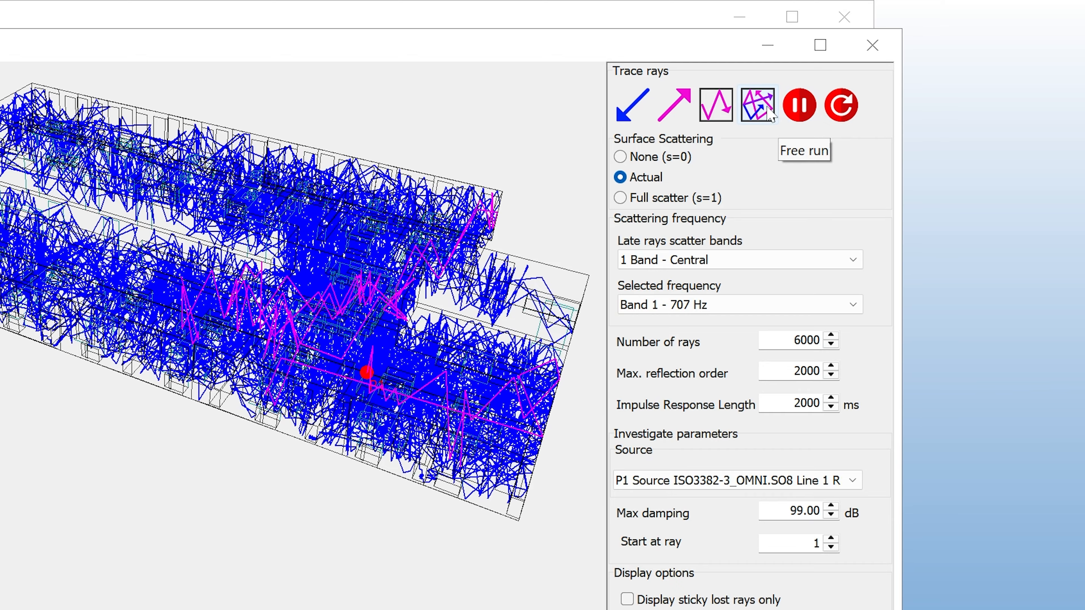
pyautogui.click(755, 111)
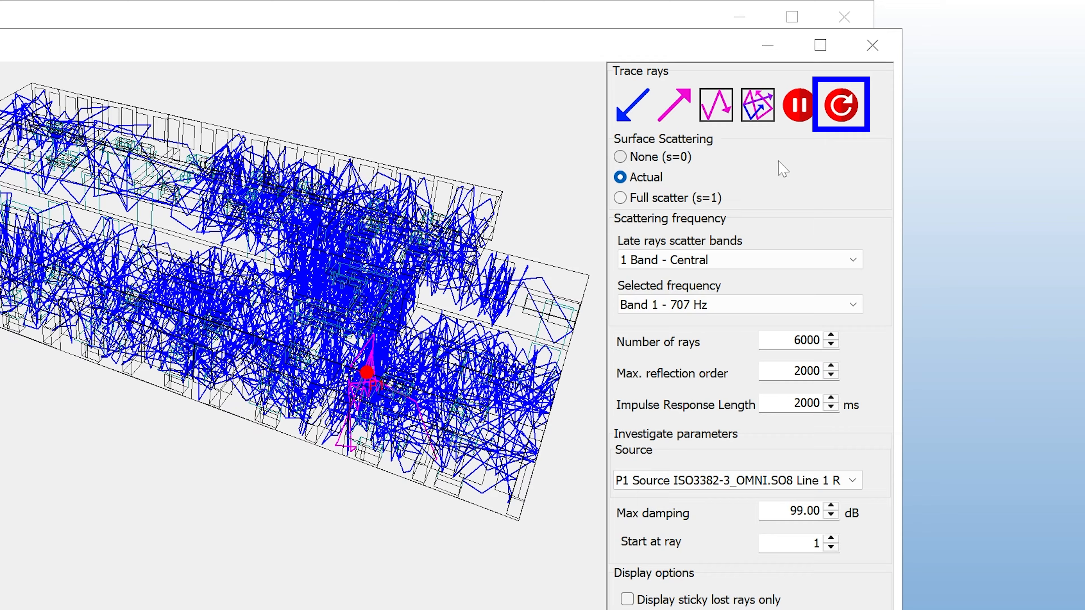
pyautogui.click(840, 105)
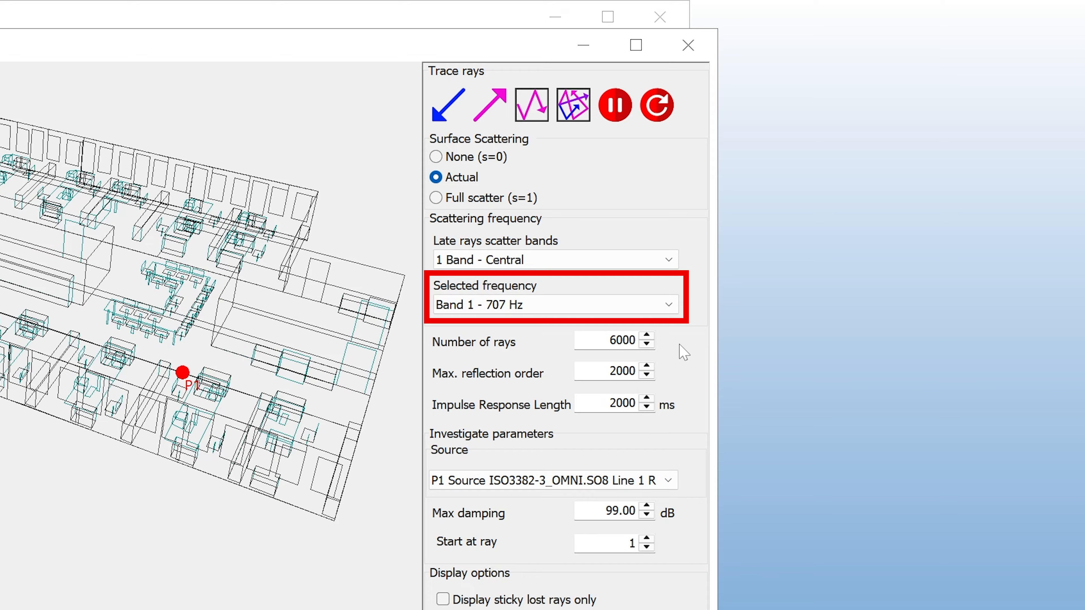
# Set the late rays scatter bands to 8 bands and keep Band 5 - 1000 Hz as the selected frequency
pyautogui.click(625, 314)
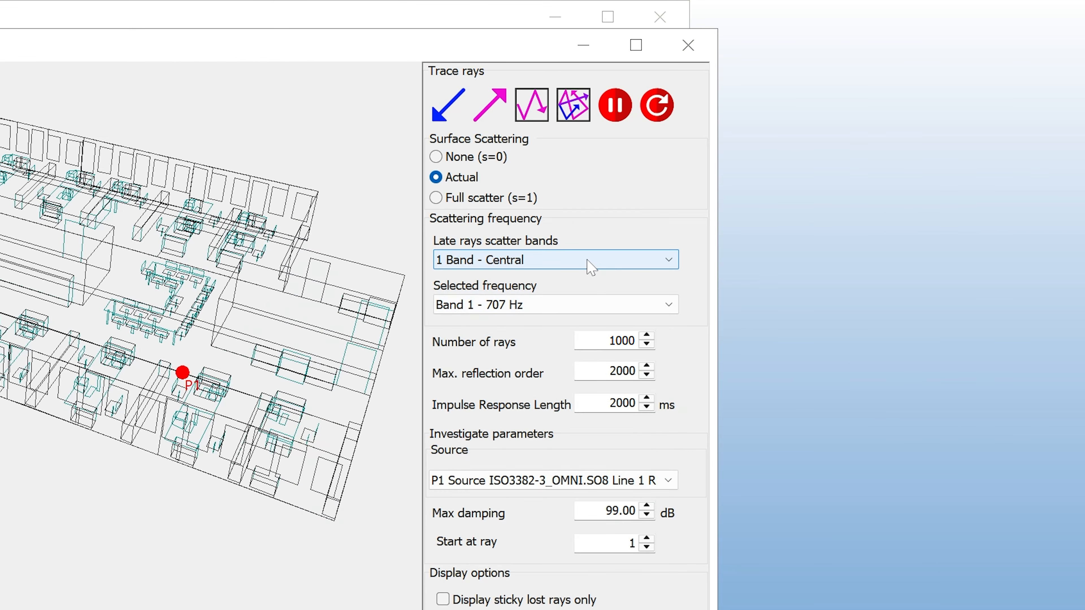
pyautogui.click(591, 267)
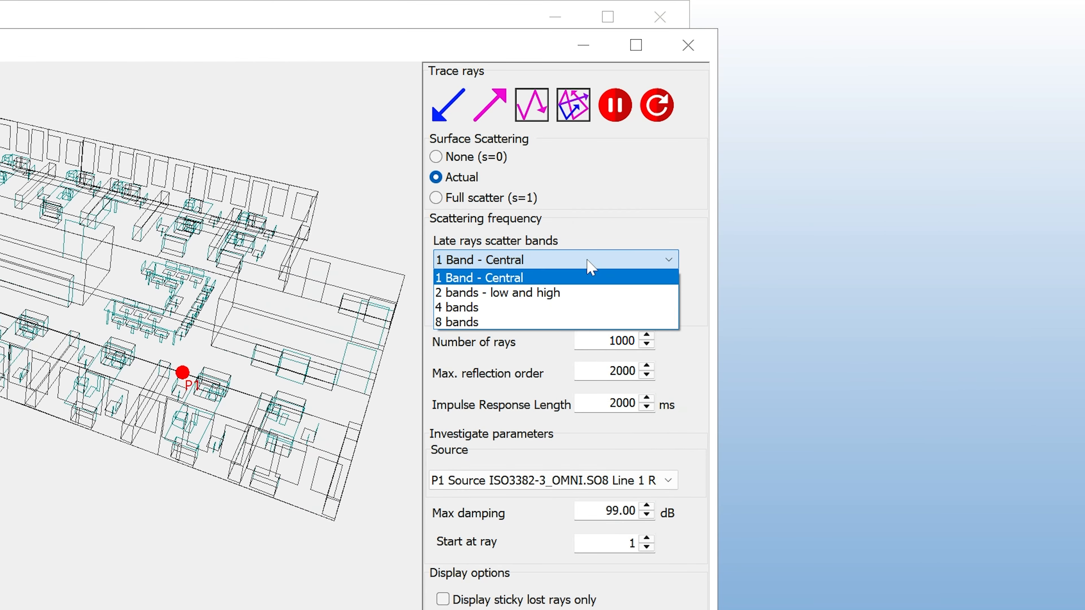
pyautogui.click(590, 323)
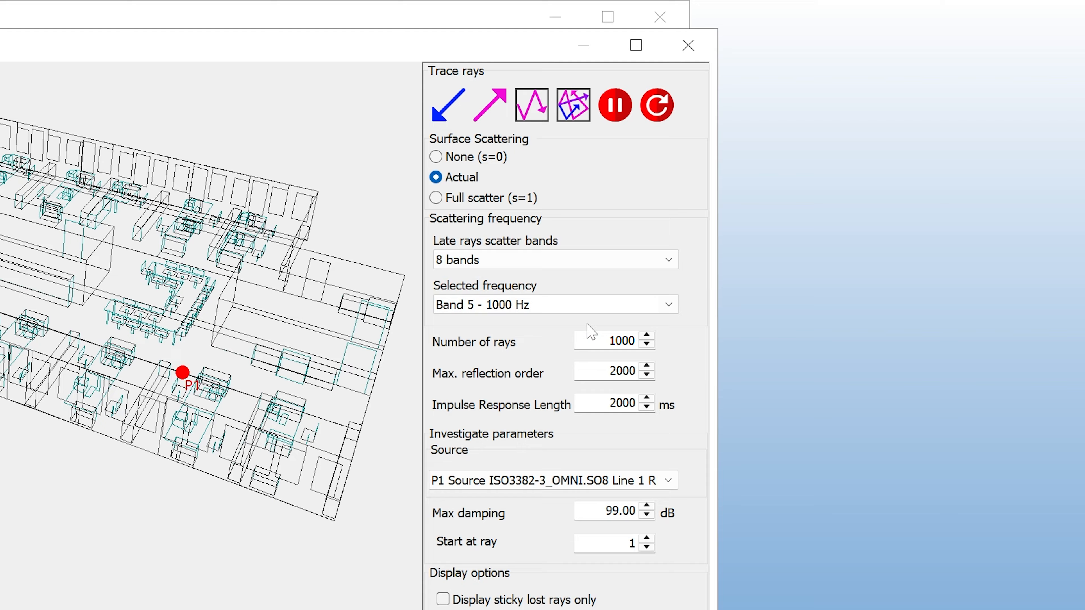
pyautogui.click(593, 308)
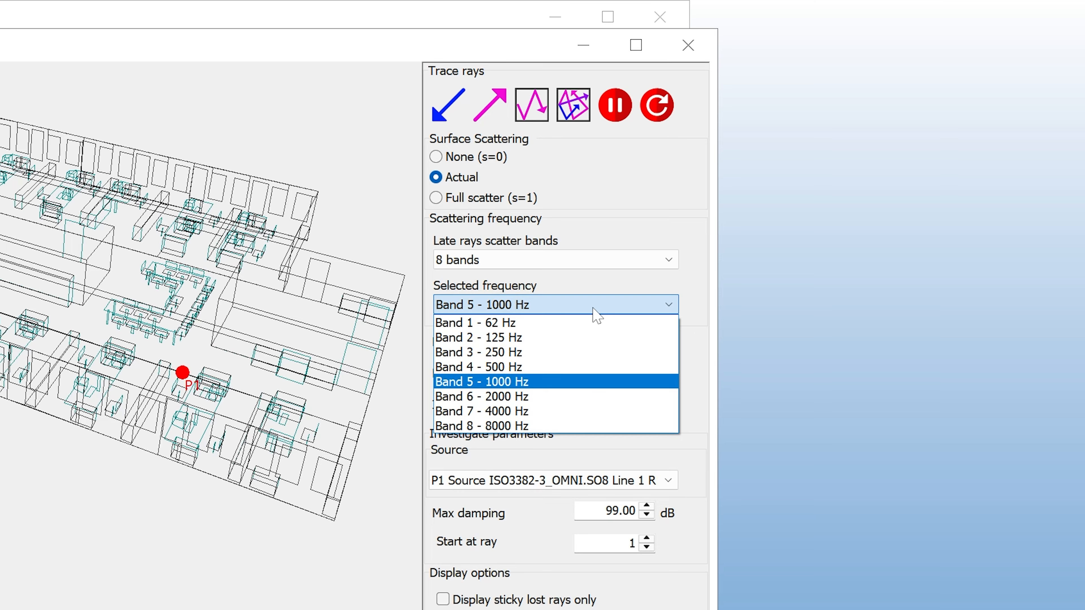
pyautogui.click(593, 308)
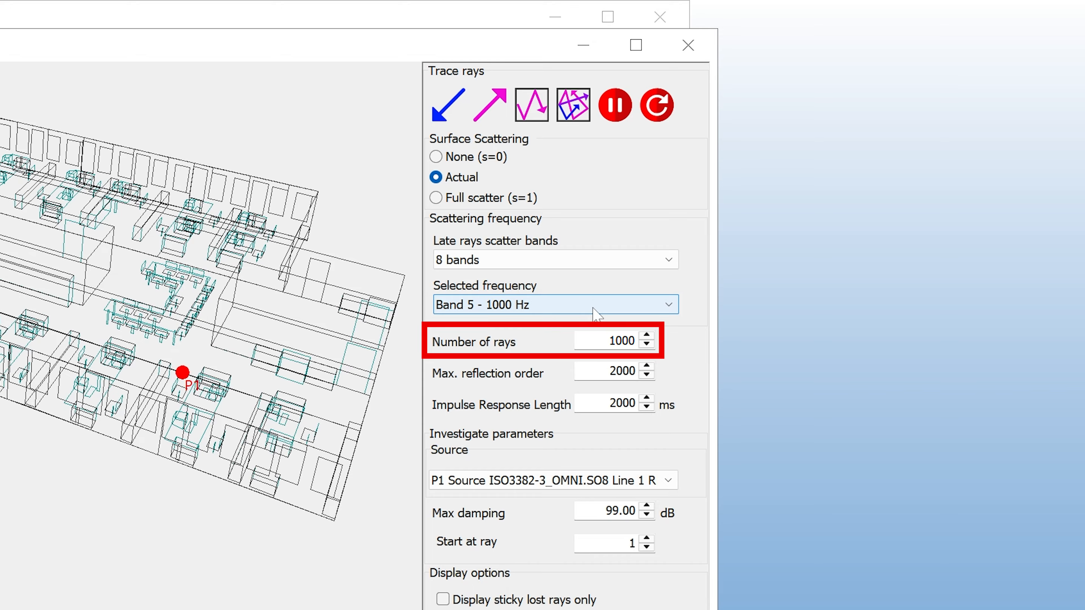
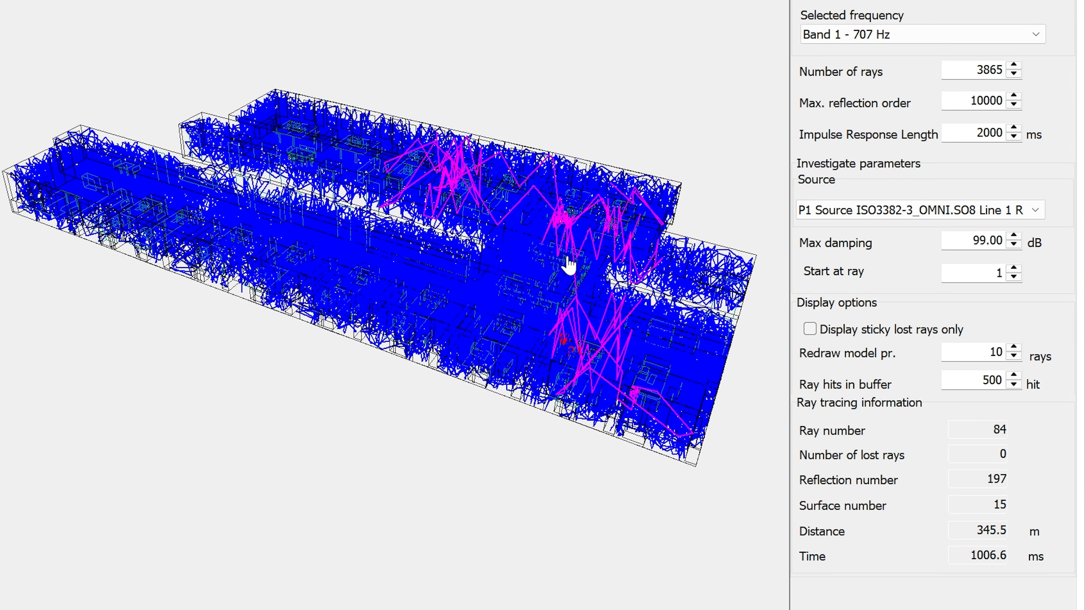
# Examine the ray paths traced from source P1 in the office model from several viewing angles and a wider zoom
pyautogui.moveTo(572, 267); pyautogui.dragTo(510, 275)
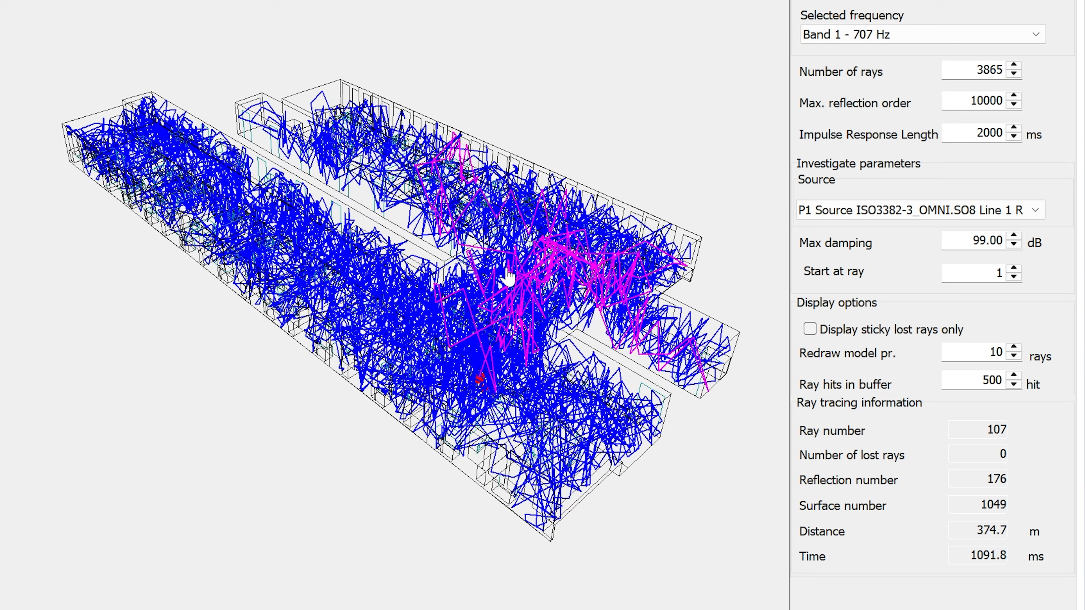
pyautogui.scroll(-3, 508, 277)
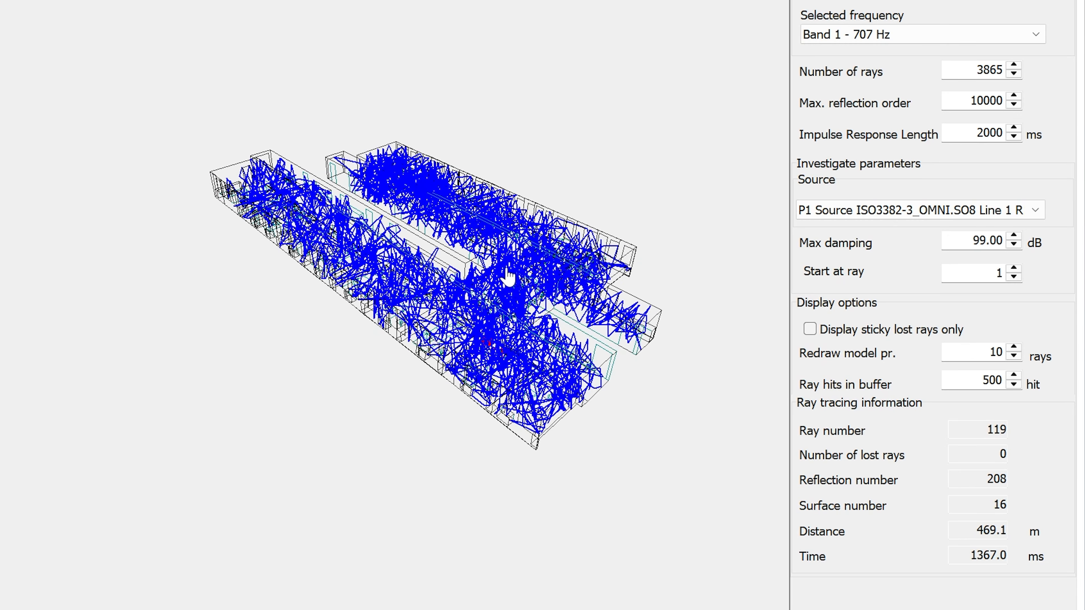
pyautogui.moveTo(507, 276); pyautogui.dragTo(575, 252)
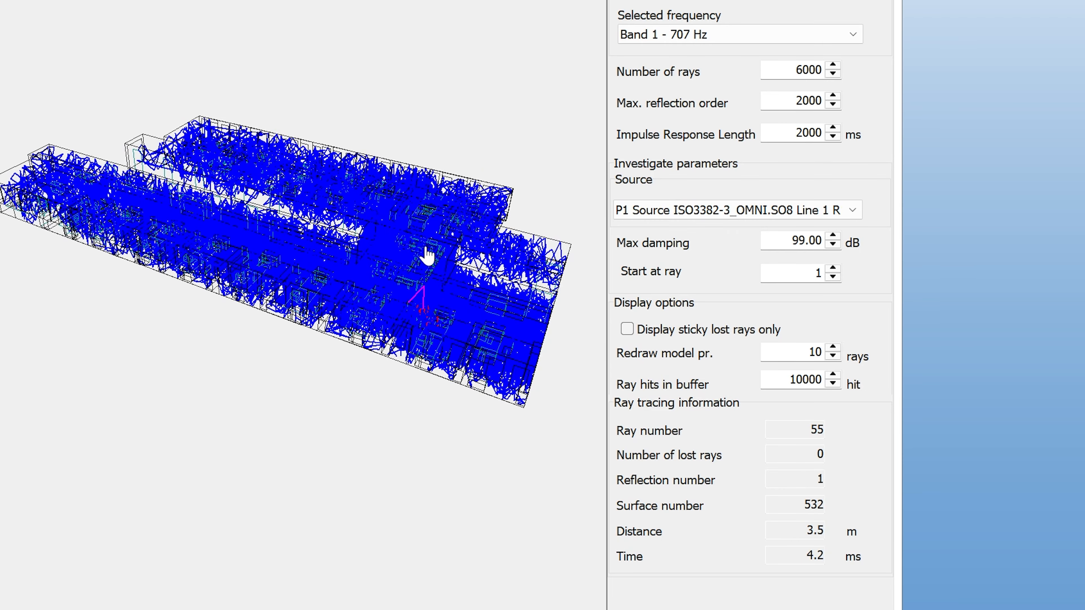
pyautogui.moveTo(426, 247)
pyautogui.mouseDown()
pyautogui.moveTo(335, 262)
pyautogui.moveTo(416, 256)
pyautogui.mouseUp()
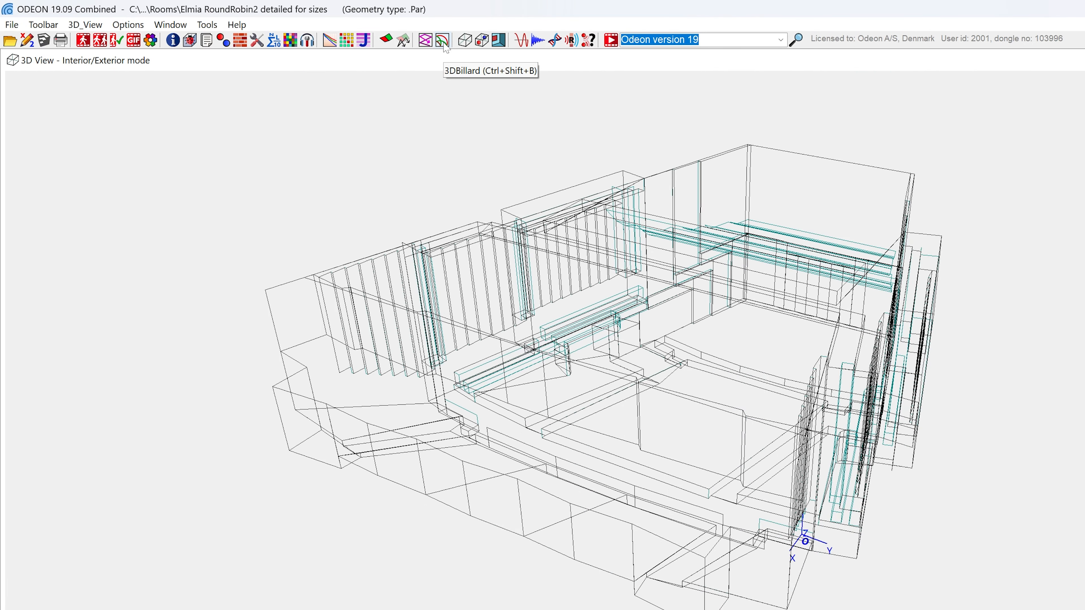
# Open 3DBillard for the Elmia RoundRobin2 room and restart and run the billiard ball animation from source P1
pyautogui.click(442, 41)
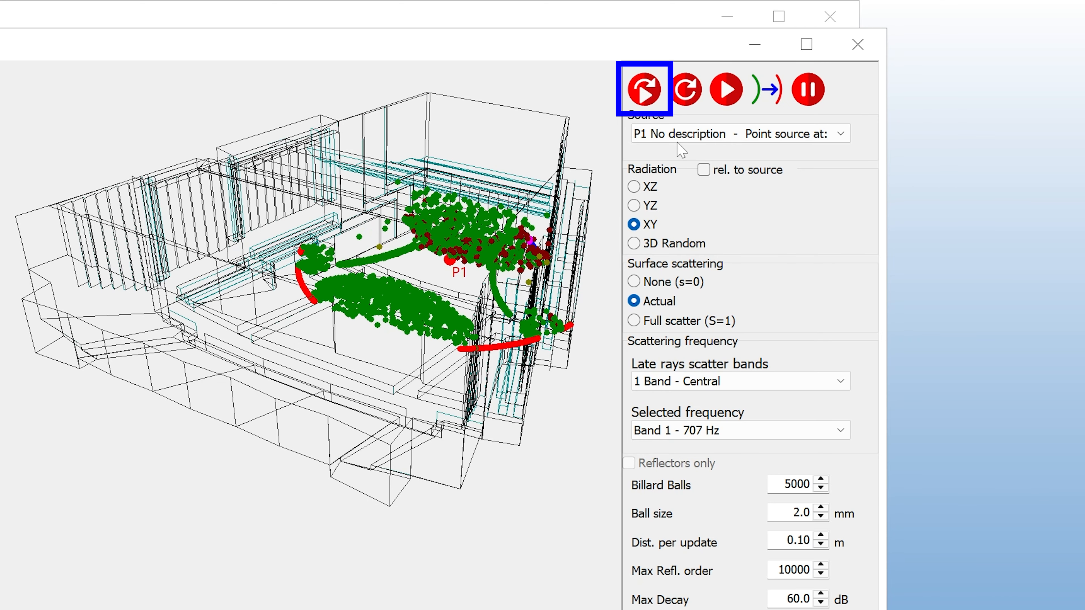
pyautogui.click(645, 92)
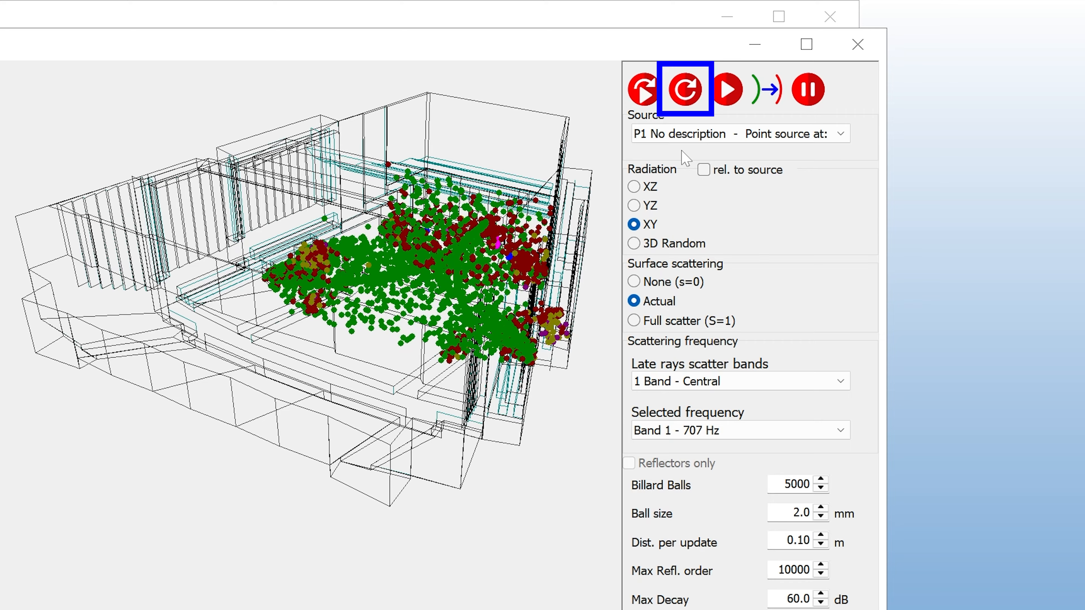
# Reset the billiard balls to source P1 and run the animation with a pause and resume
pyautogui.click(694, 91)
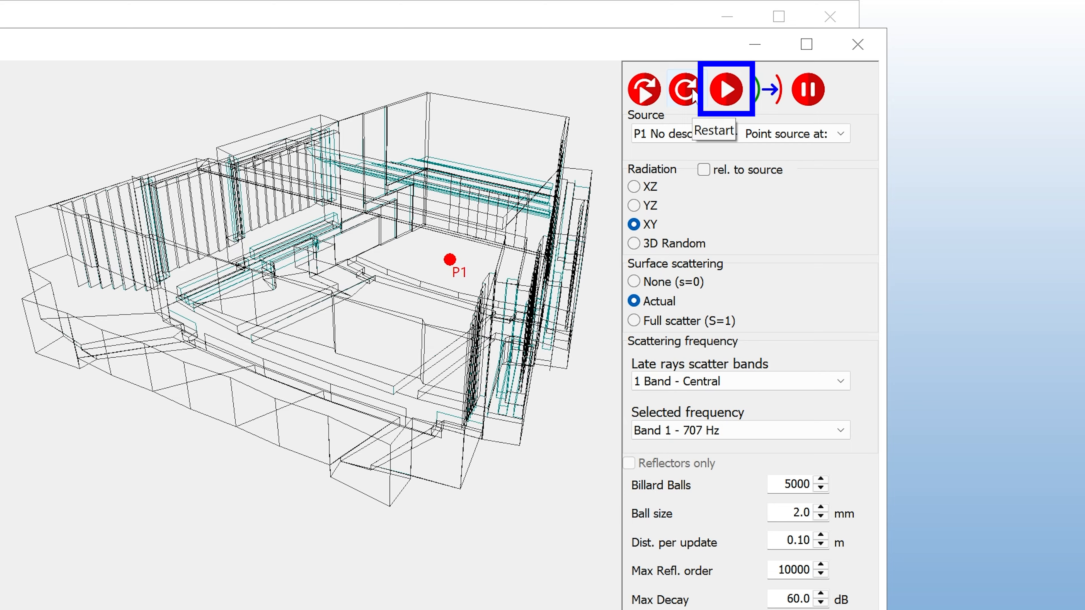
pyautogui.click(731, 97)
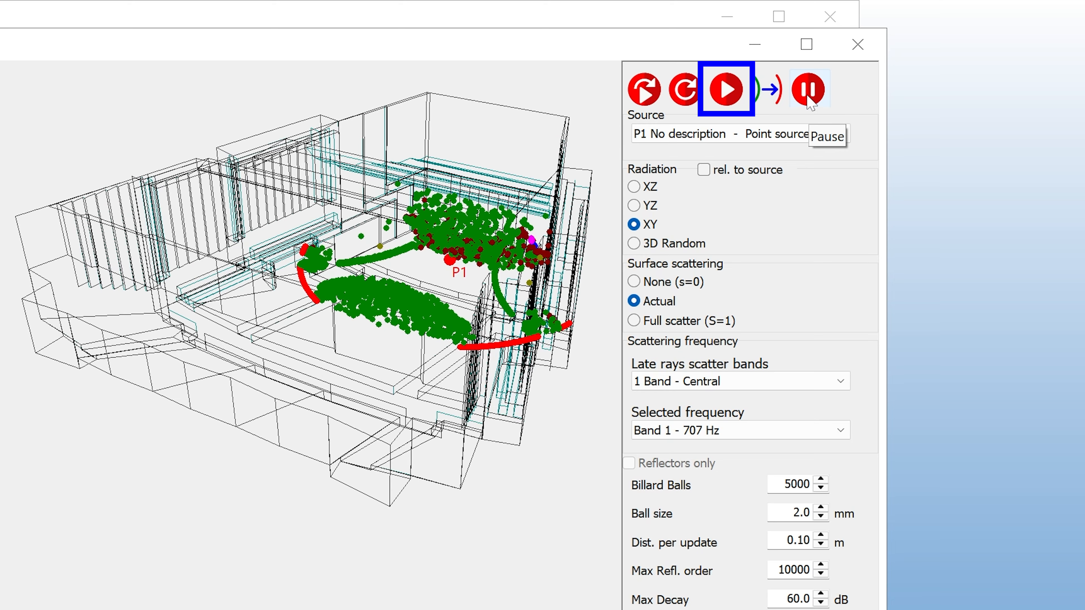
pyautogui.click(727, 90)
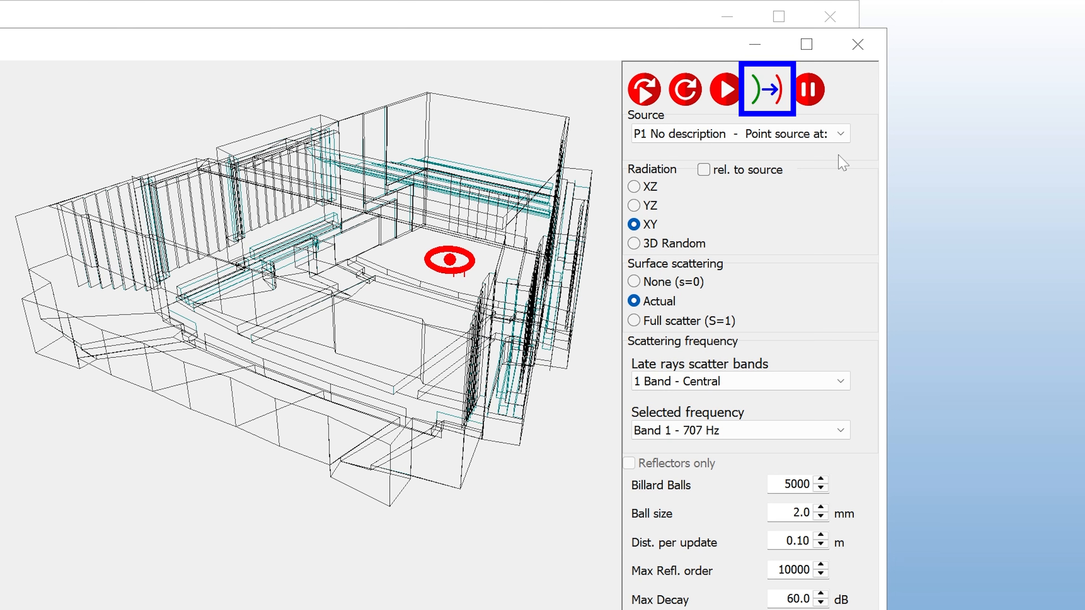
# Advance the billiard ball wavefront around source P1 by three single steps
pyautogui.click(772, 97)
pyautogui.click(772, 98)
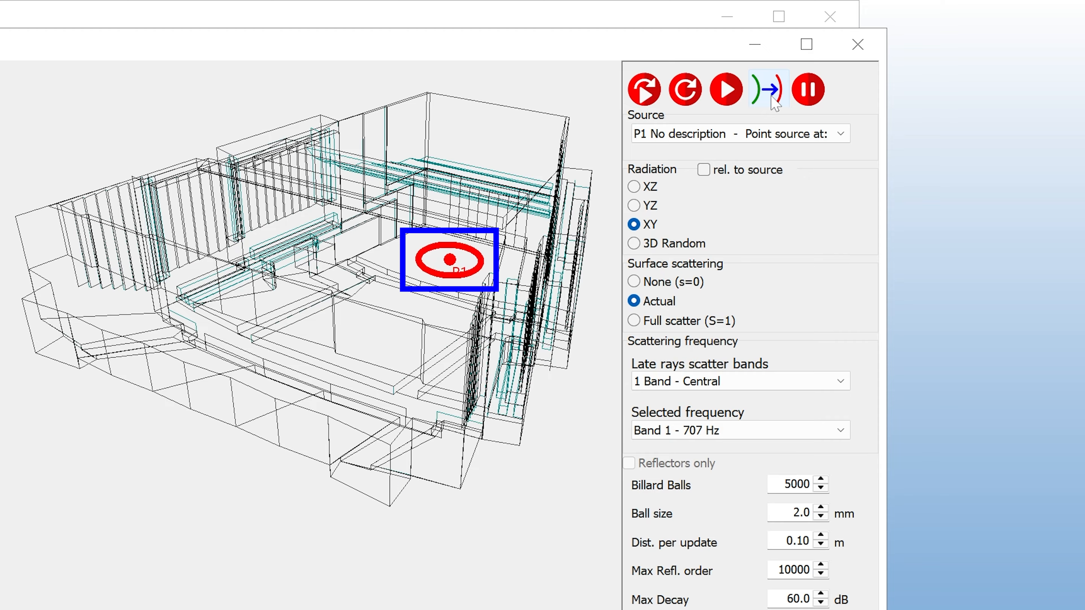
pyautogui.click(772, 97)
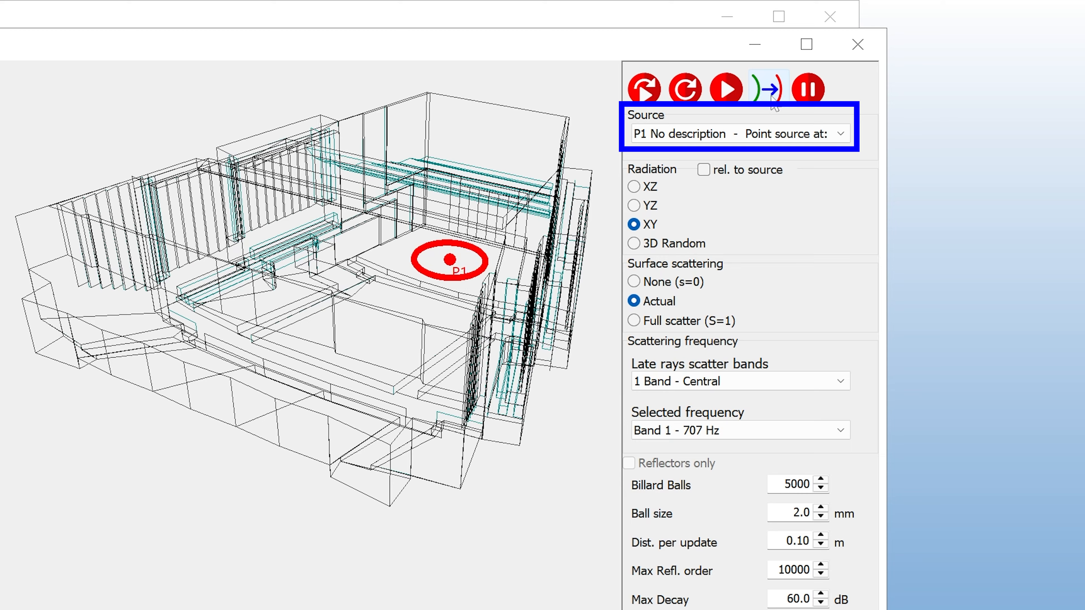
# Switch the billiard source to P2 and reopen the list of available point sources
pyautogui.click(734, 133)
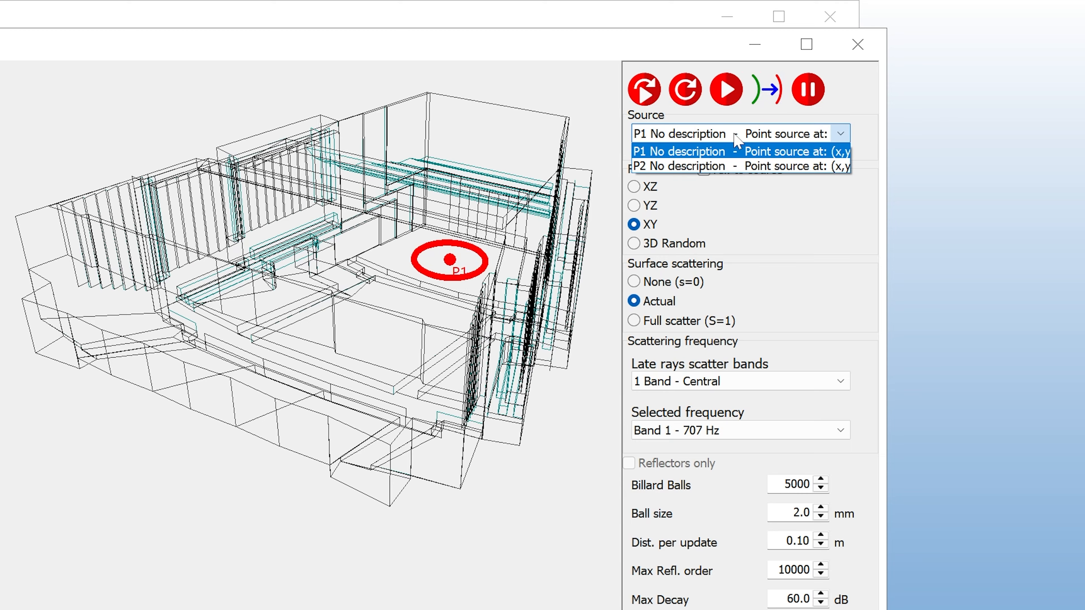
pyautogui.click(732, 166)
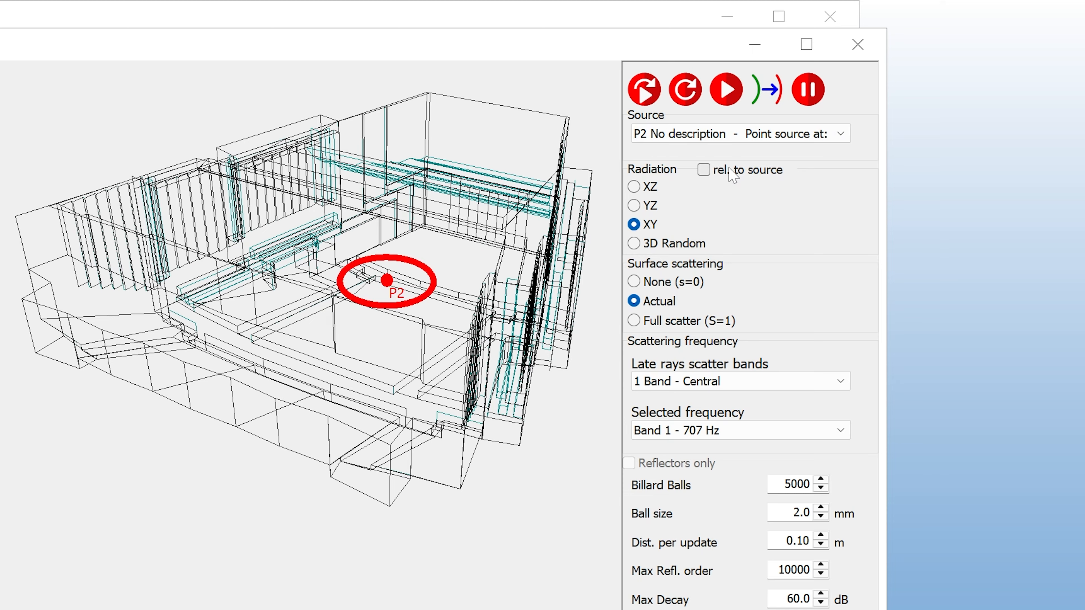
pyautogui.click(741, 138)
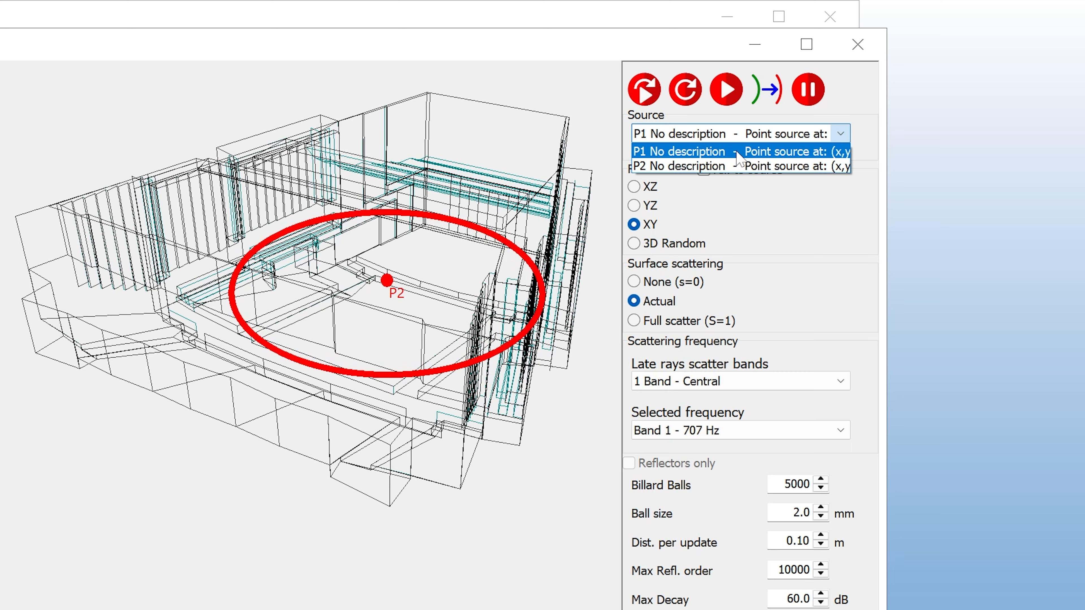